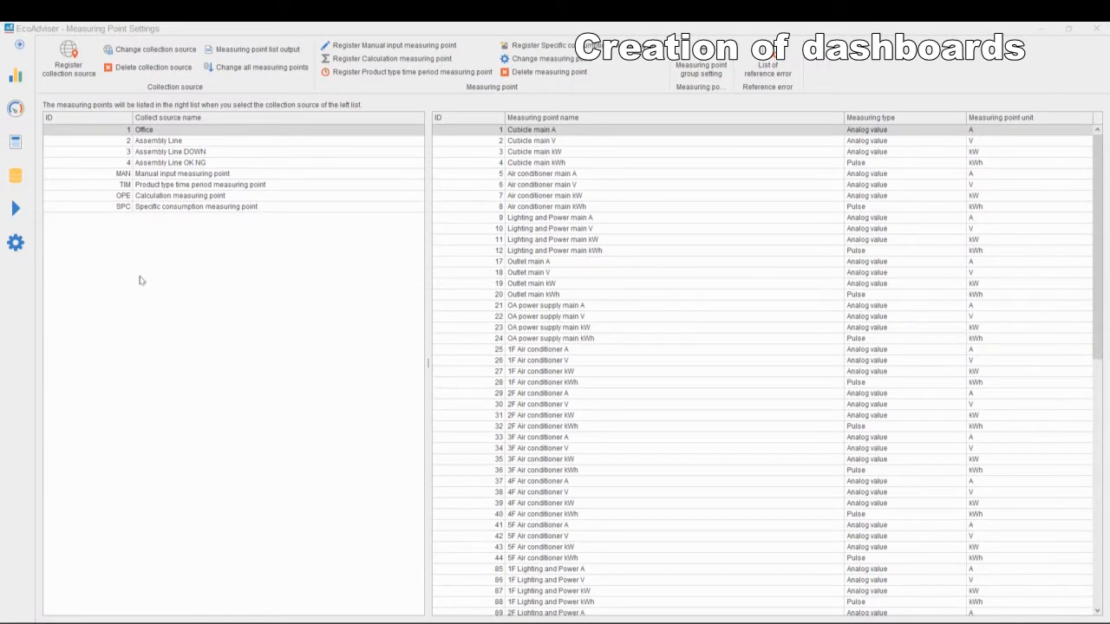
Create a new dashboard and place the Assembly line production hour graph panel in the upper middle of the sheet.
left_click(16, 110)
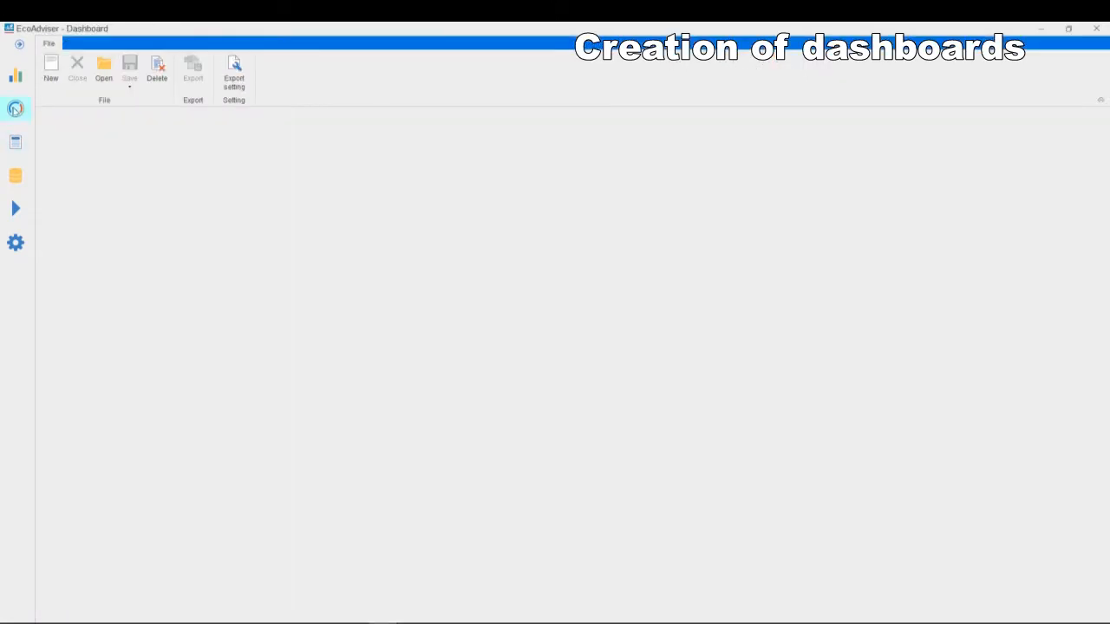
left_click(50, 70)
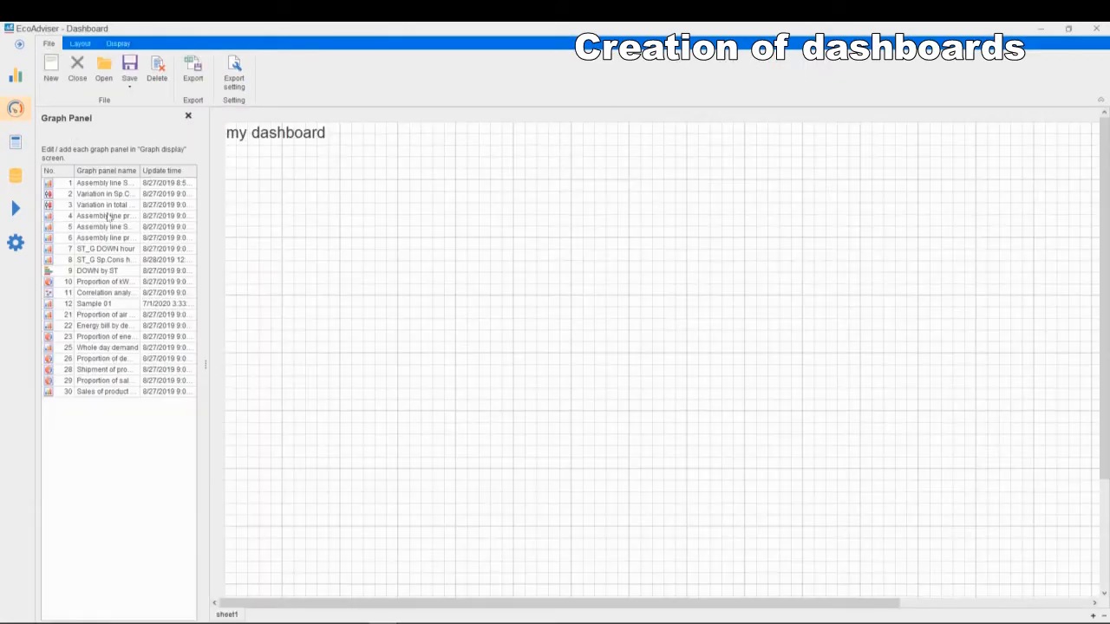
left_click(106, 238)
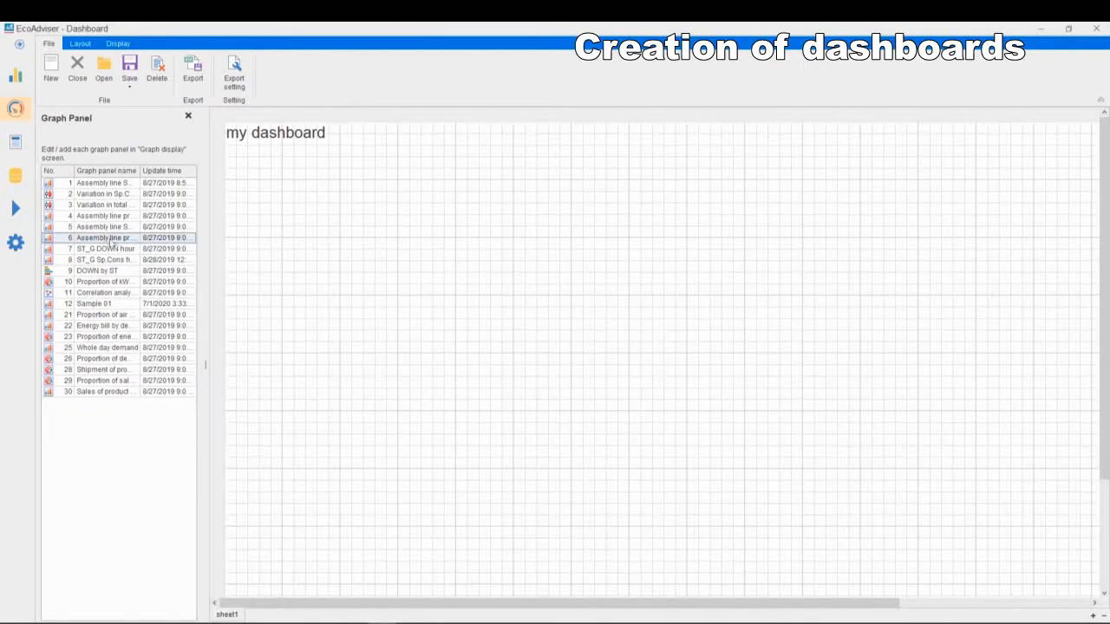
mouse_move(579, 252)
left_mouse_down()
mouse_move(914, 463)
mouse_move(902, 392)
mouse_move(912, 371)
left_mouse_up()
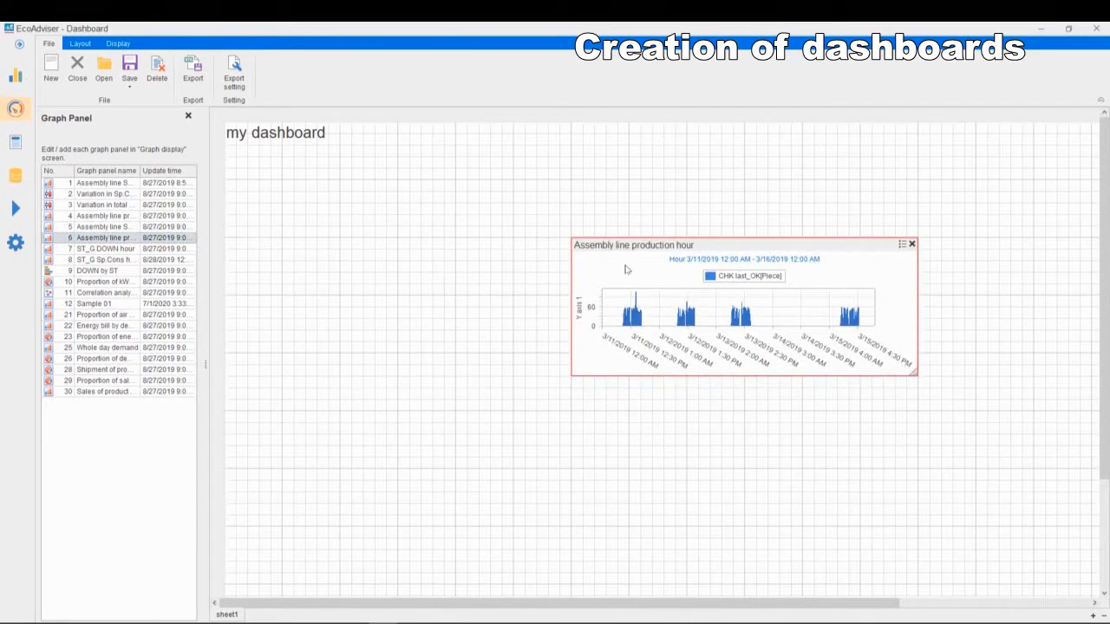
left_click_drag(630, 266, 572, 263)
Add the DOWN by ST graph panel directly below the production hour graph and shorten it to the same height.
left_click(103, 269)
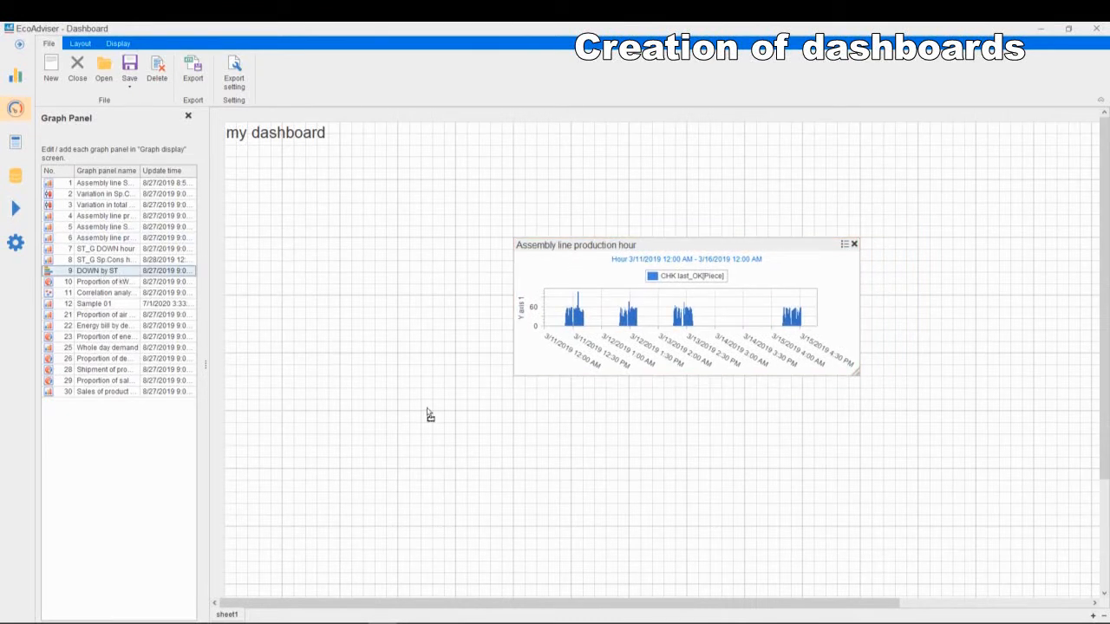
left_click(519, 405)
scroll(959, 437, "down", 2)
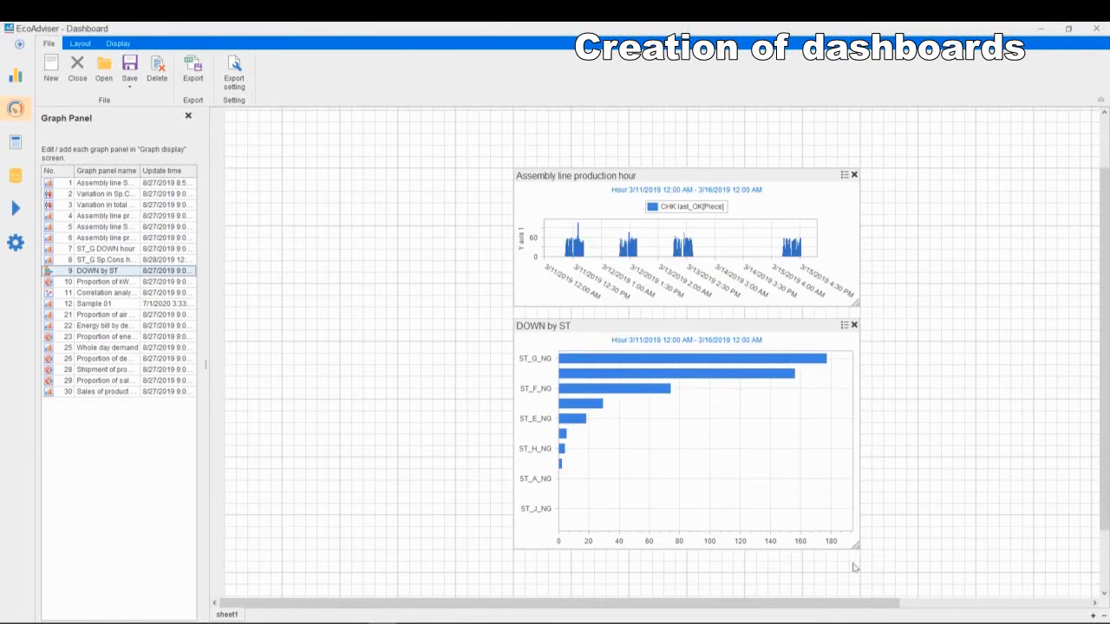
left_click_drag(862, 548, 861, 452)
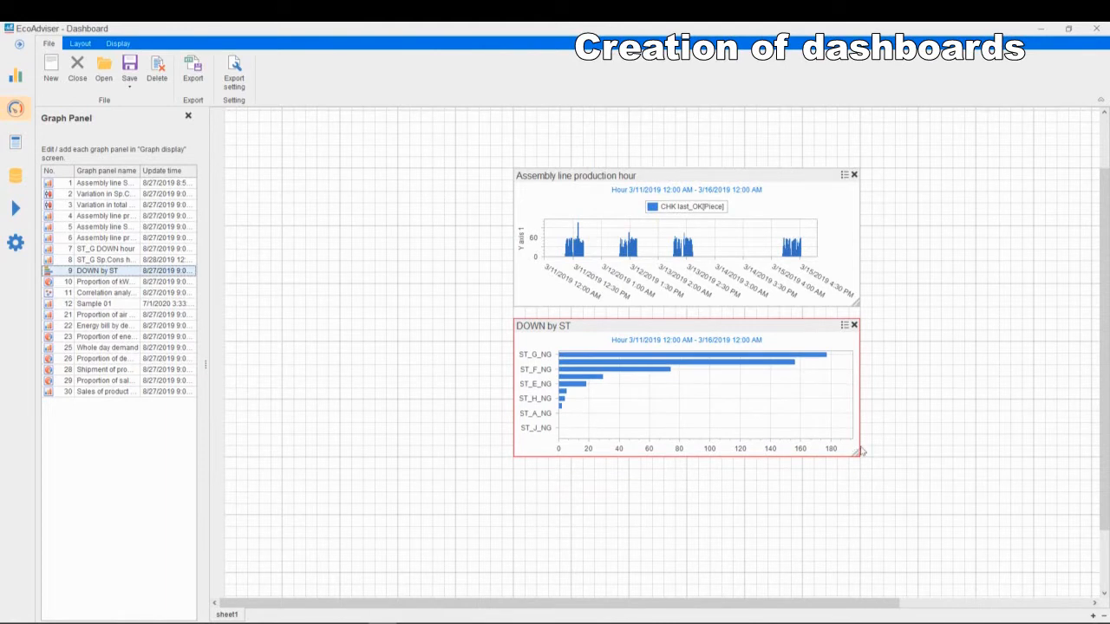
scroll(1098, 293, "up", 2)
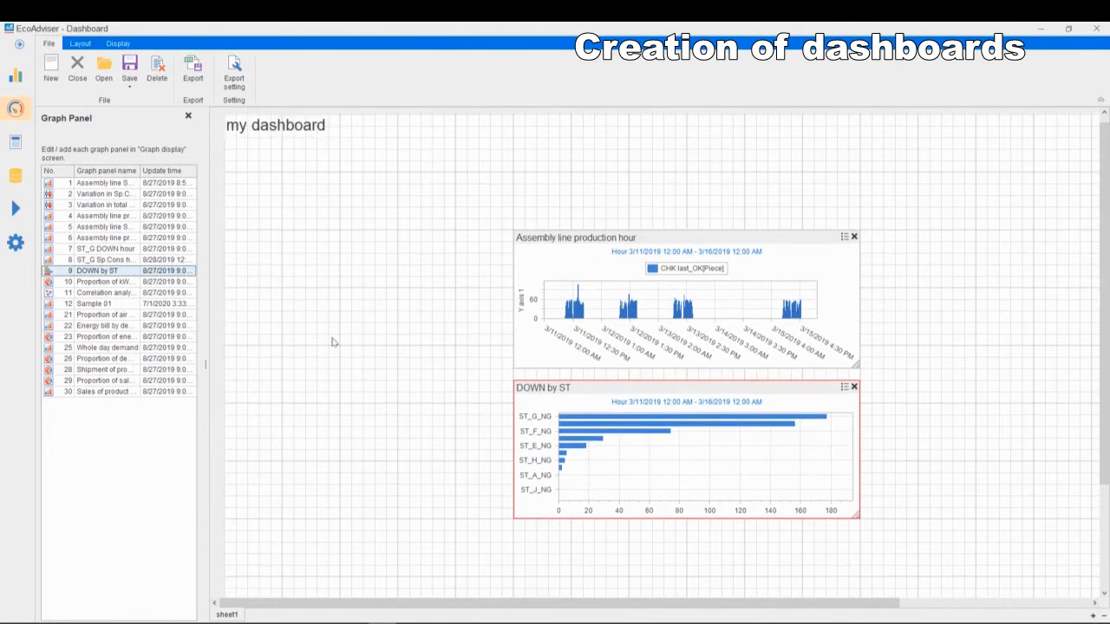
Add a number panel for 004_0025: CHK last_OK using past day 3/15/2019, and fit it beside the production hour graph at equal height.
left_click(80, 43)
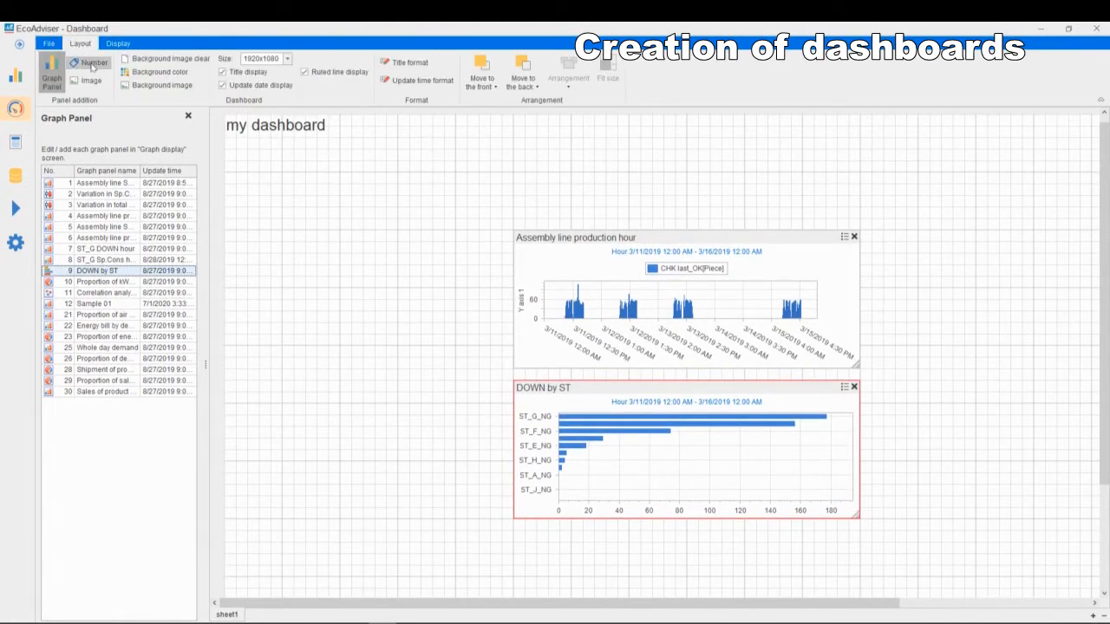
left_click(94, 64)
left_click(585, 303)
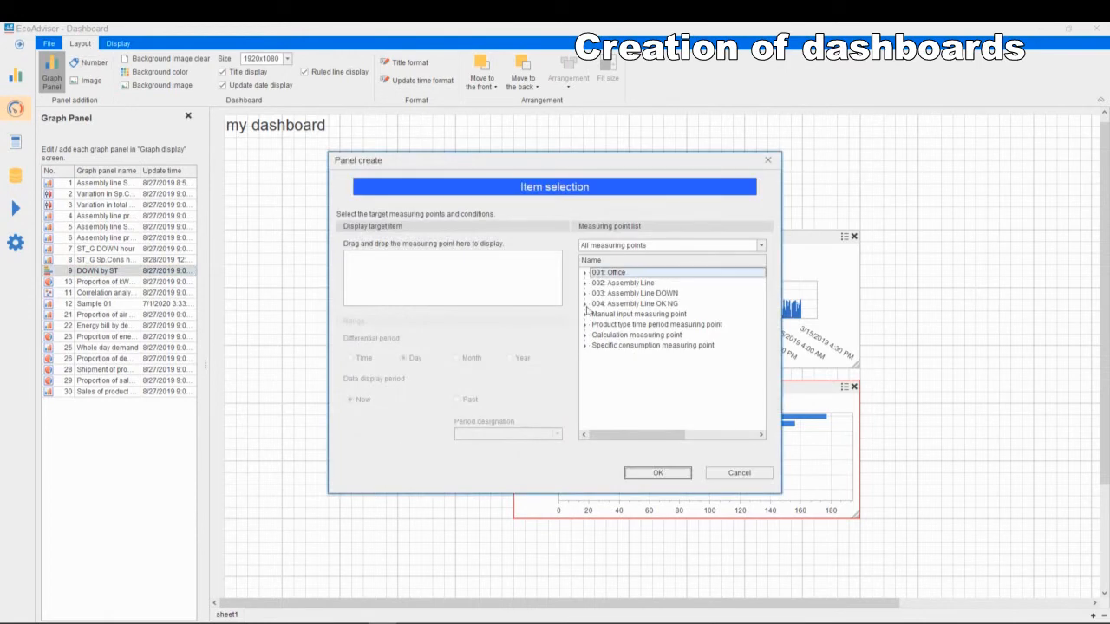
left_click_drag(759, 329, 760, 414)
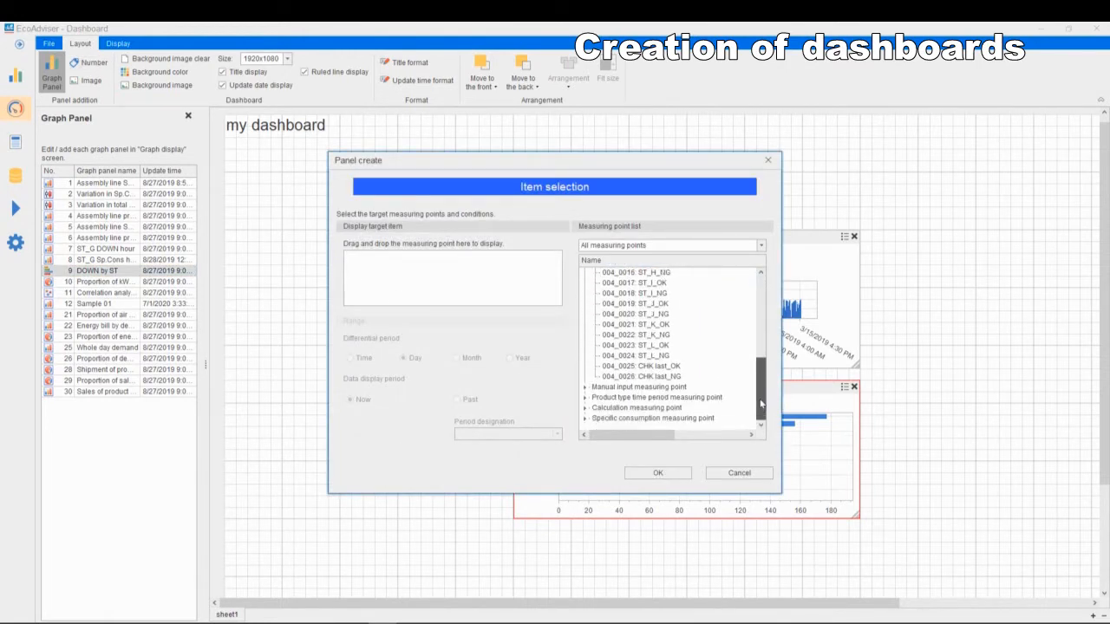
left_click_drag(656, 367, 482, 270)
left_click(457, 400)
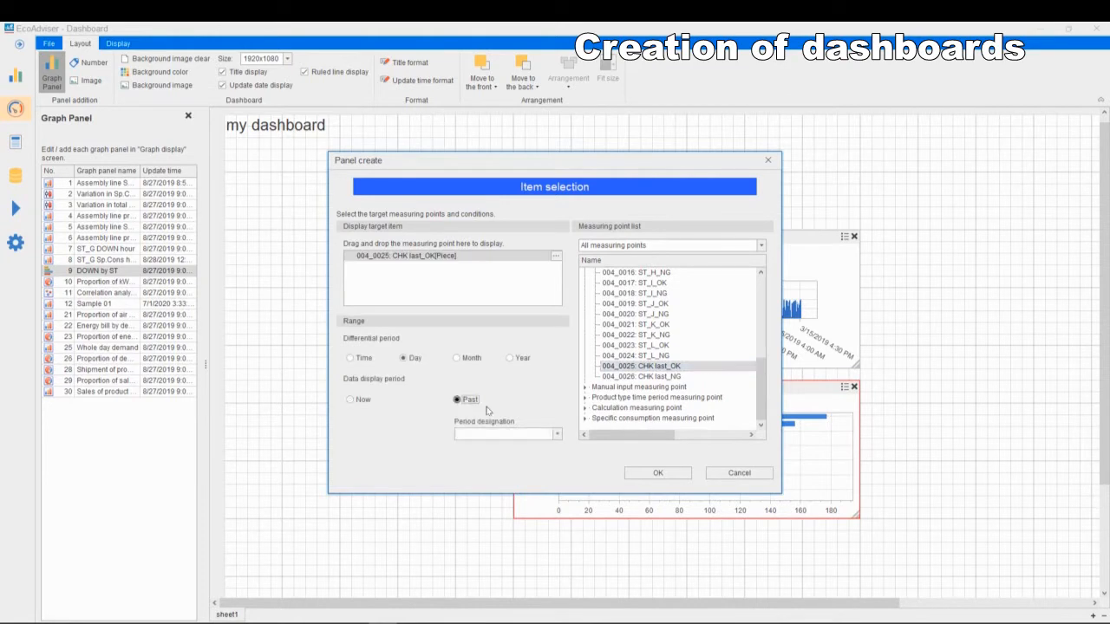
left_click(556, 433)
left_click(567, 526)
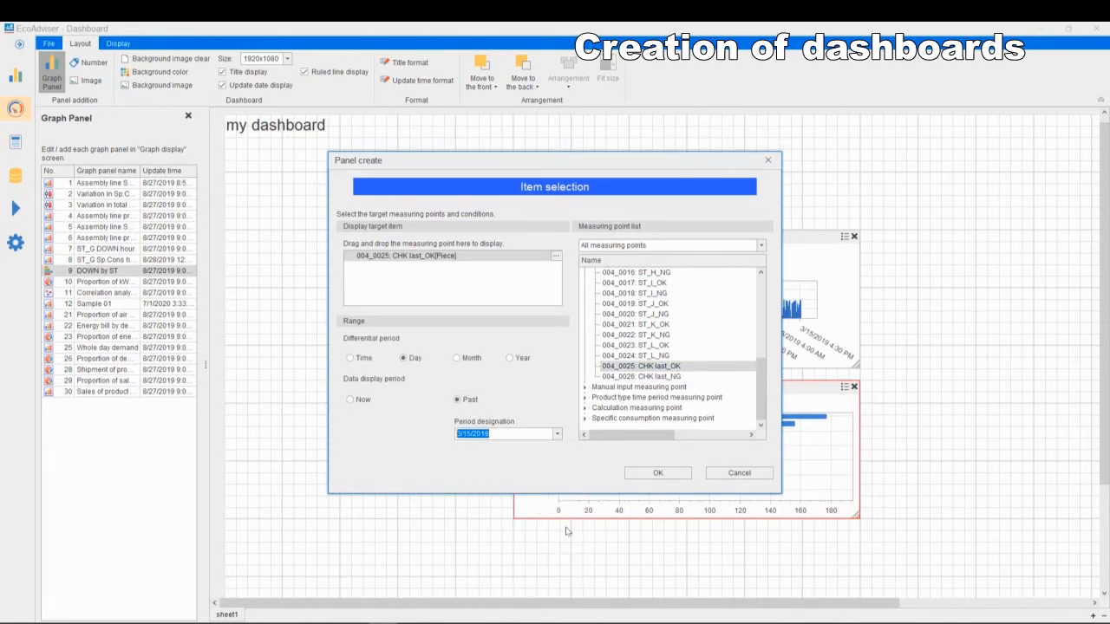
left_click(652, 472)
left_click_drag(363, 187, 410, 288)
left_click_drag(430, 342, 471, 357)
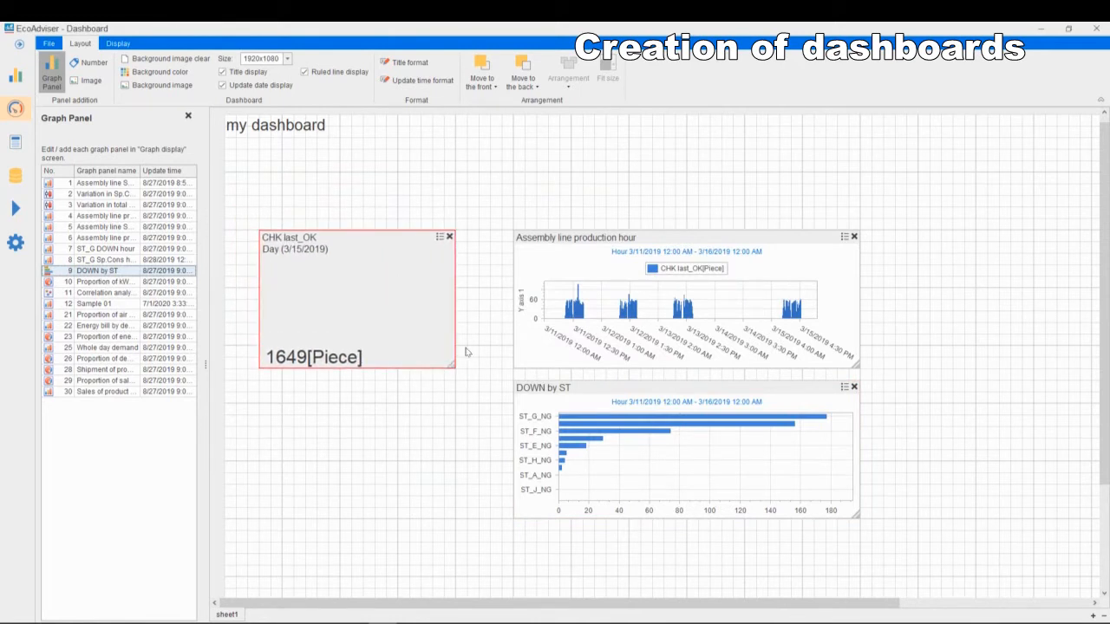
Add a number panel for 004_0014: ST_G_NG using past day 3/15/2019, and fit it below the CHK last_OK panel at the same size.
left_click(104, 62)
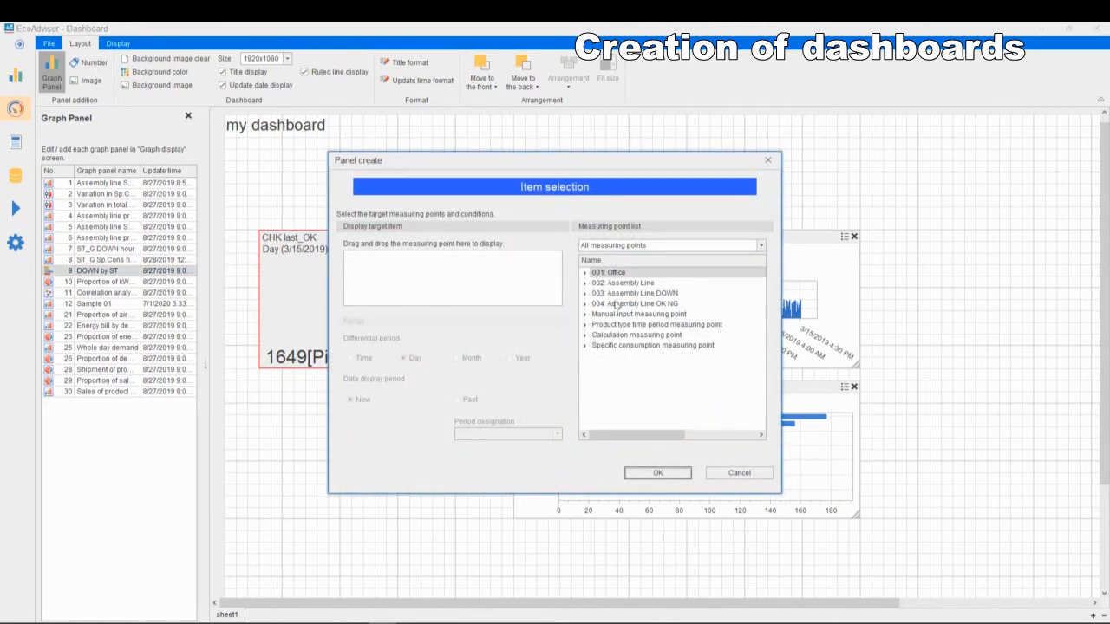
left_click(586, 304)
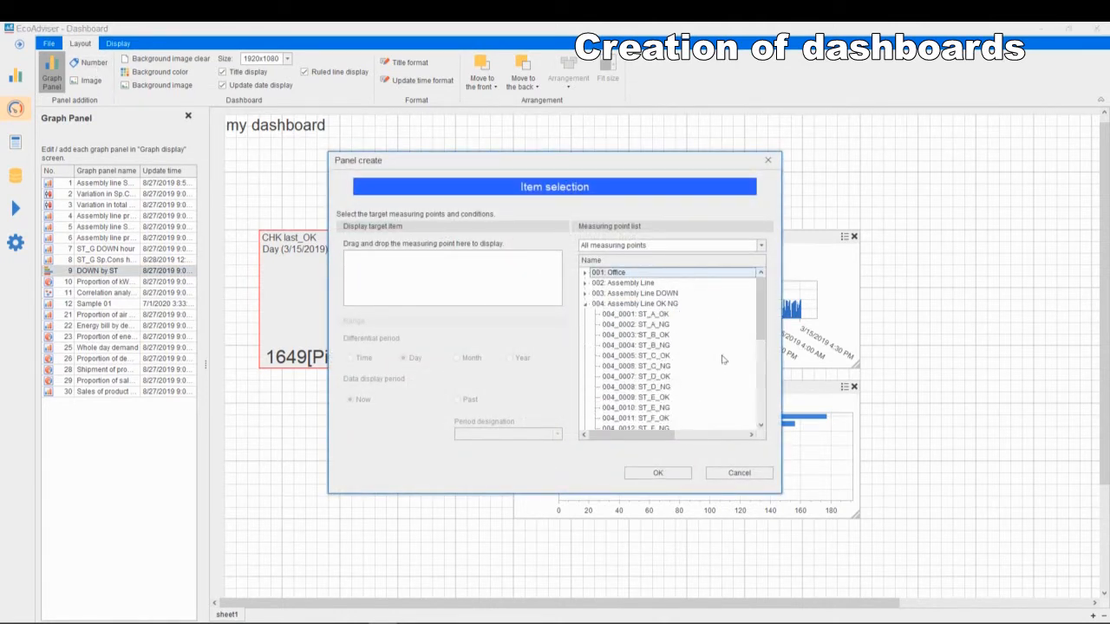
left_click_drag(761, 332, 765, 364)
left_click_drag(670, 379, 503, 279)
left_click(475, 401)
left_click(556, 434)
left_click(572, 524)
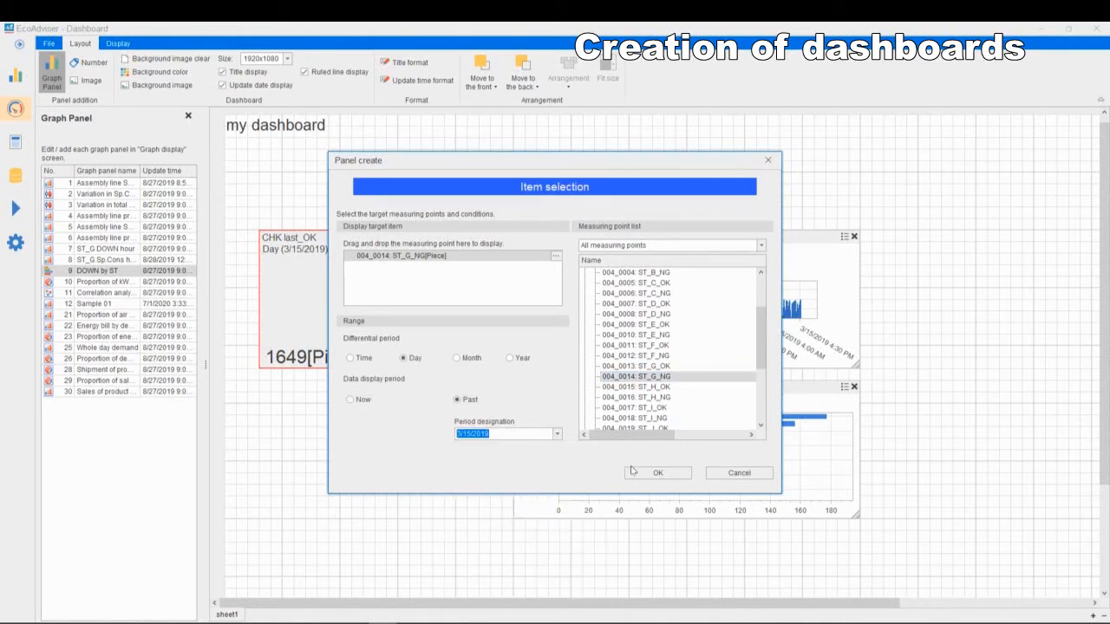
left_click(633, 471)
left_click_drag(362, 205, 395, 445)
left_click_drag(430, 493, 454, 519)
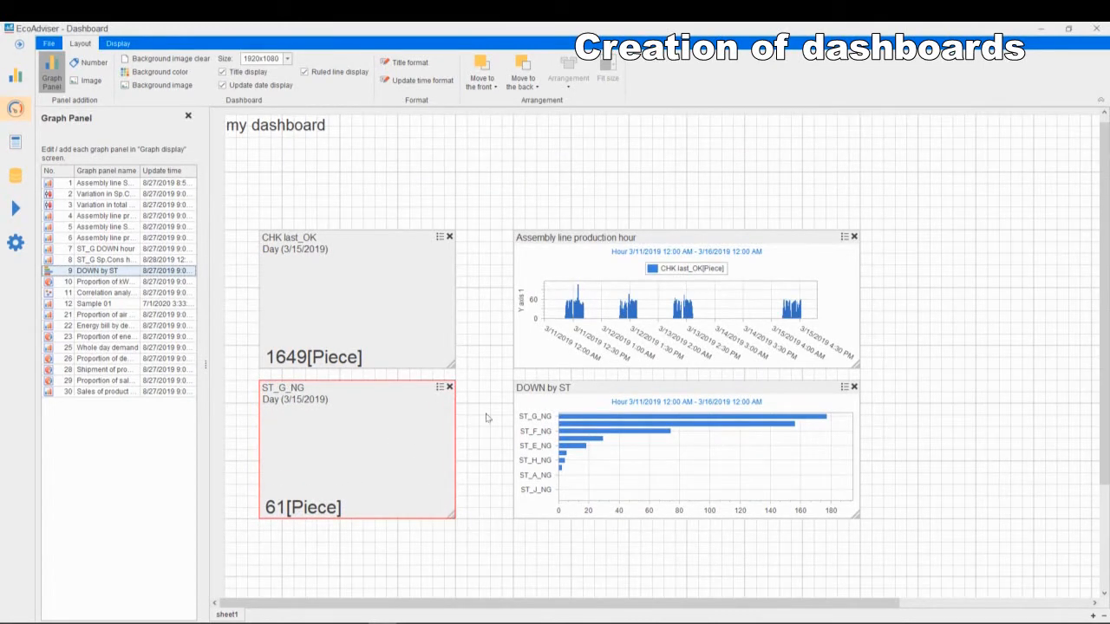
Insert the assembly line layout picture as an image panel above the CHK last_OK panel and match its width to that panel.
left_click(92, 82)
left_click(766, 226)
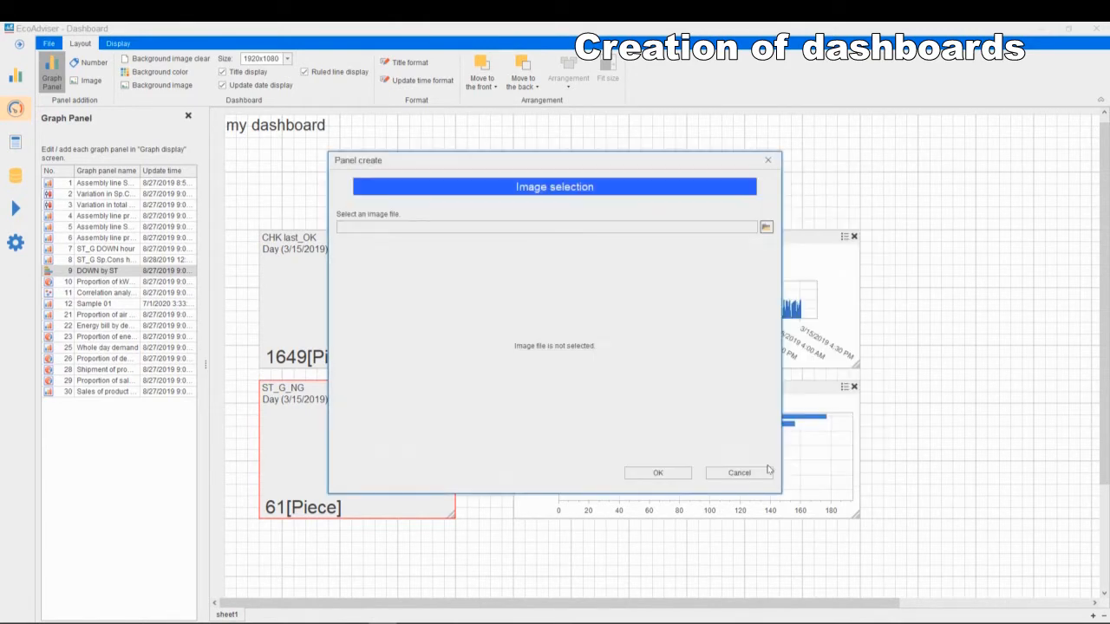
left_click(658, 473)
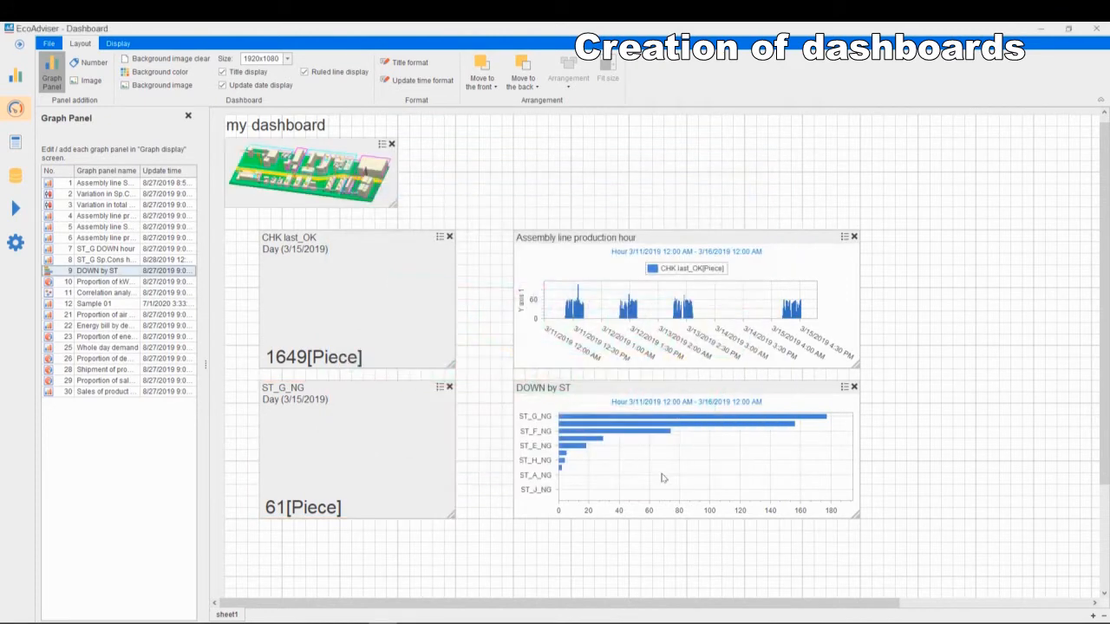
left_click_drag(395, 205, 444, 221)
left_click_drag(400, 163, 445, 161)
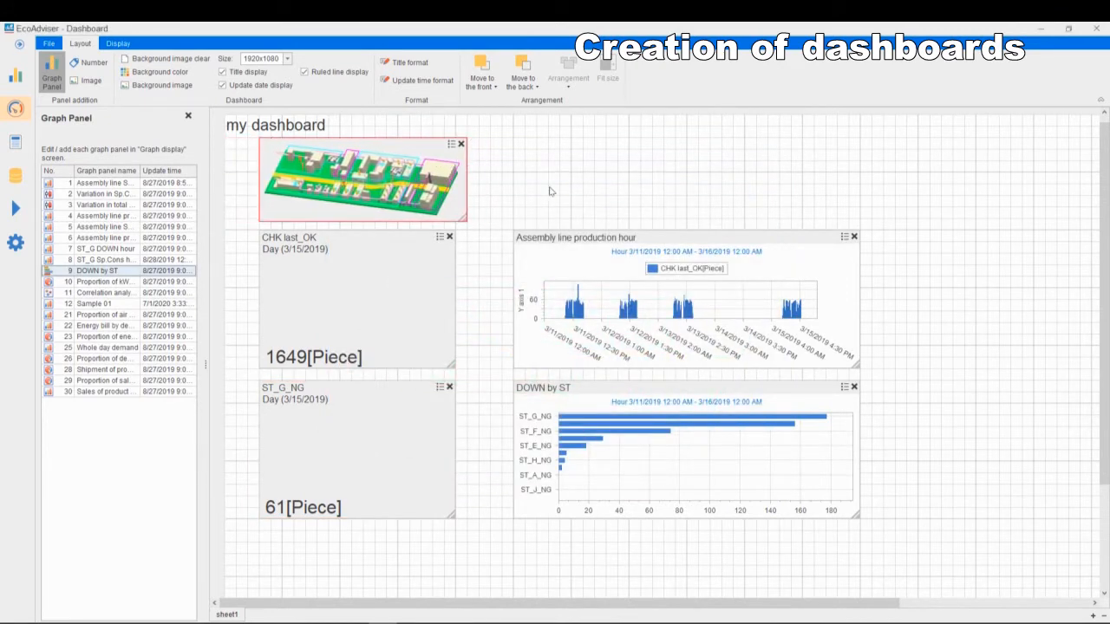
left_click_drag(466, 221, 462, 217)
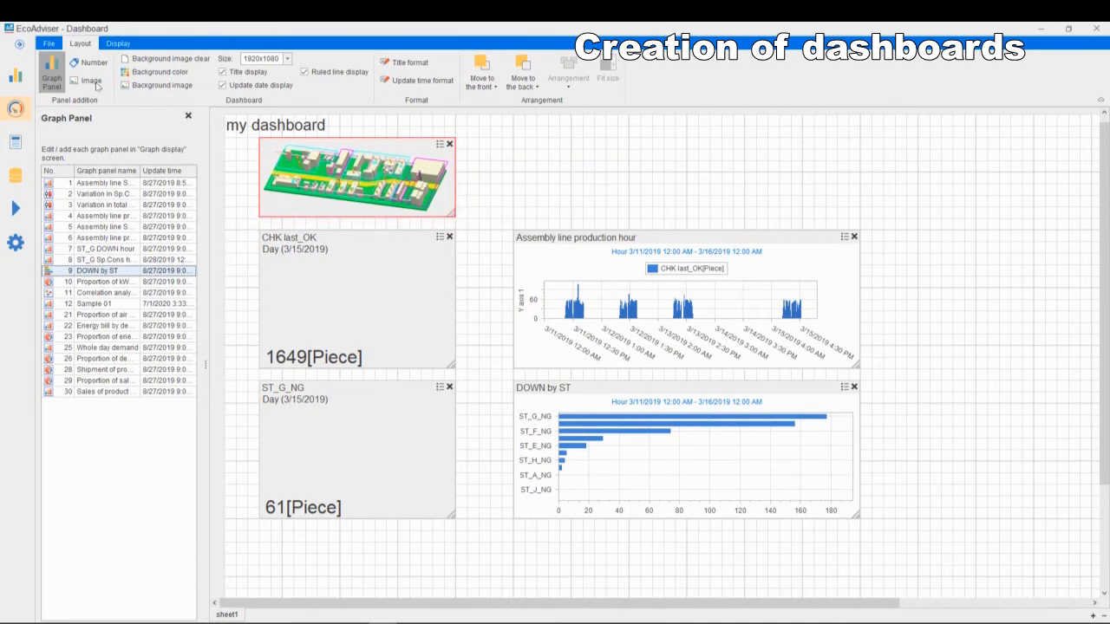
Change the sheet's title to "New dashboard".
left_click(50, 44)
left_click(245, 128)
left_click(244, 127)
key("BackSpace")
key("BackSpace")
type("New")
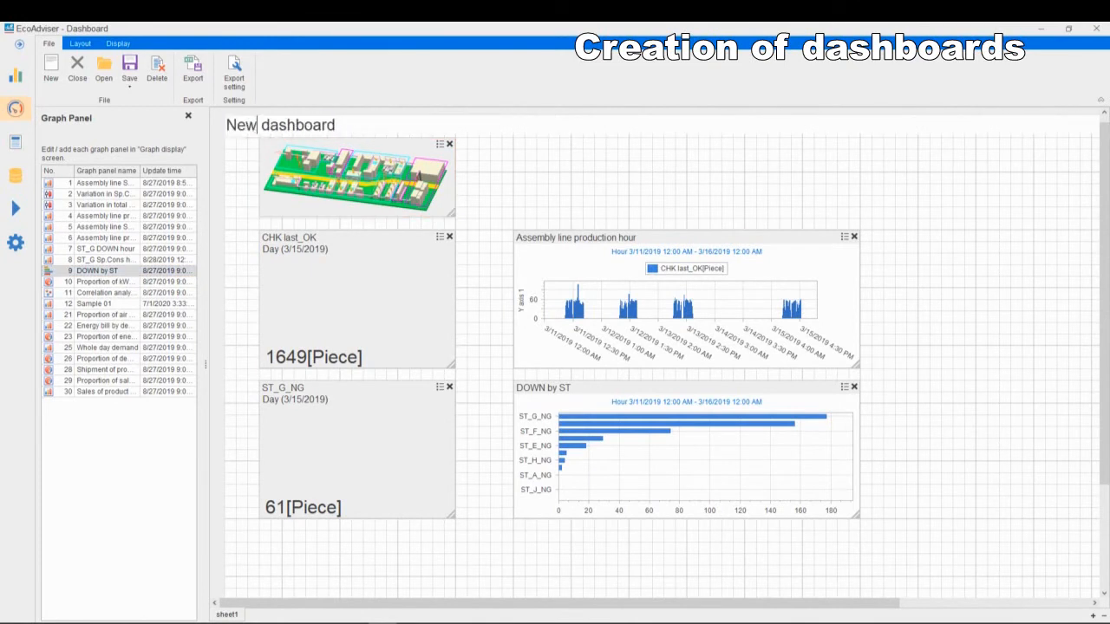
Save the dashboard in the empty slot 4 under the name "New dashboard".
left_click(129, 87)
left_click(133, 115)
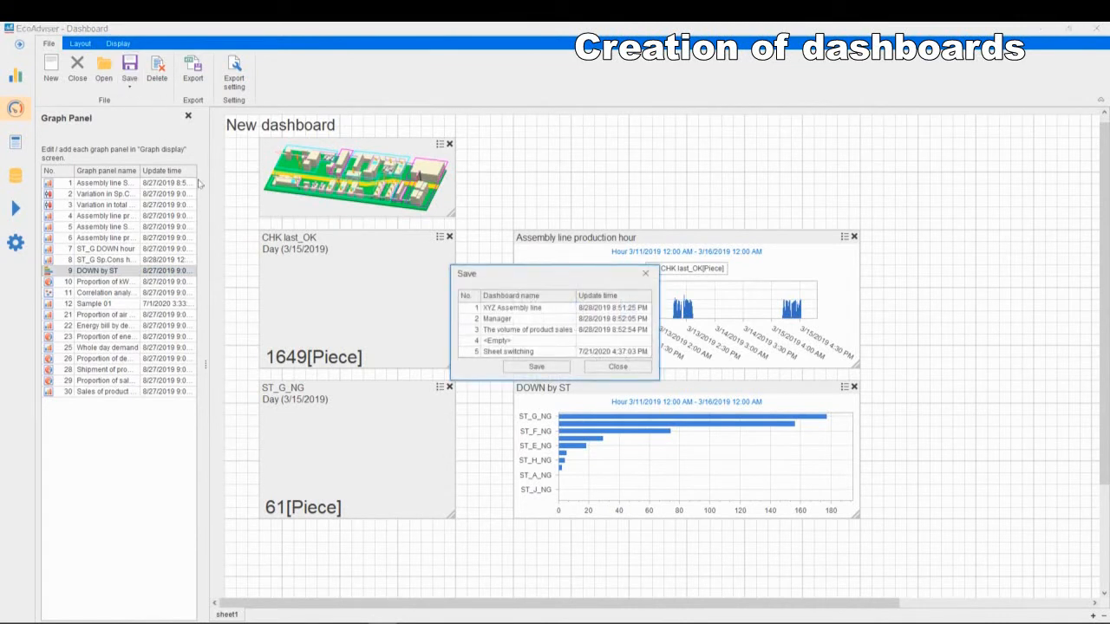
left_click(499, 342)
left_click(537, 367)
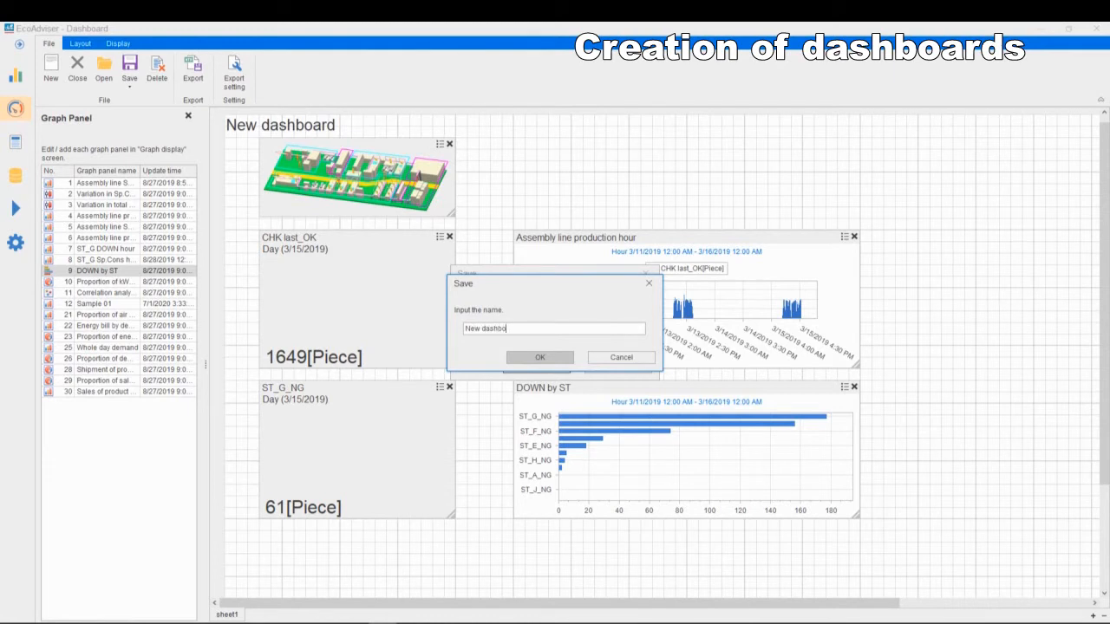
left_click(550, 358)
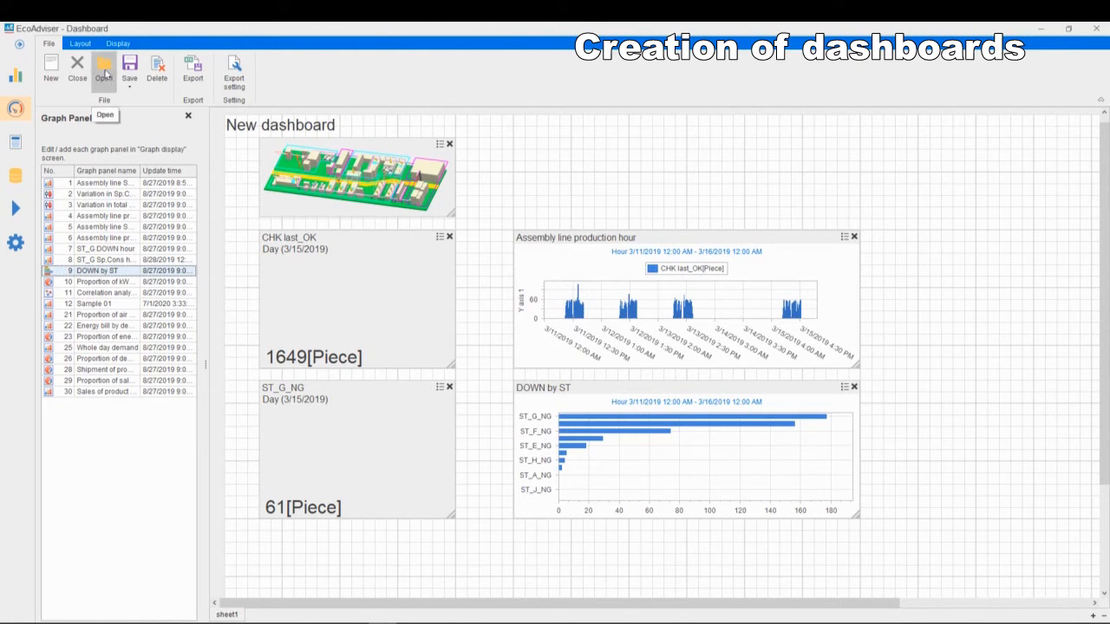
Close the current dashboard and open the saved "Sheet switching" dashboard at its Worker sheet.
left_click(105, 74)
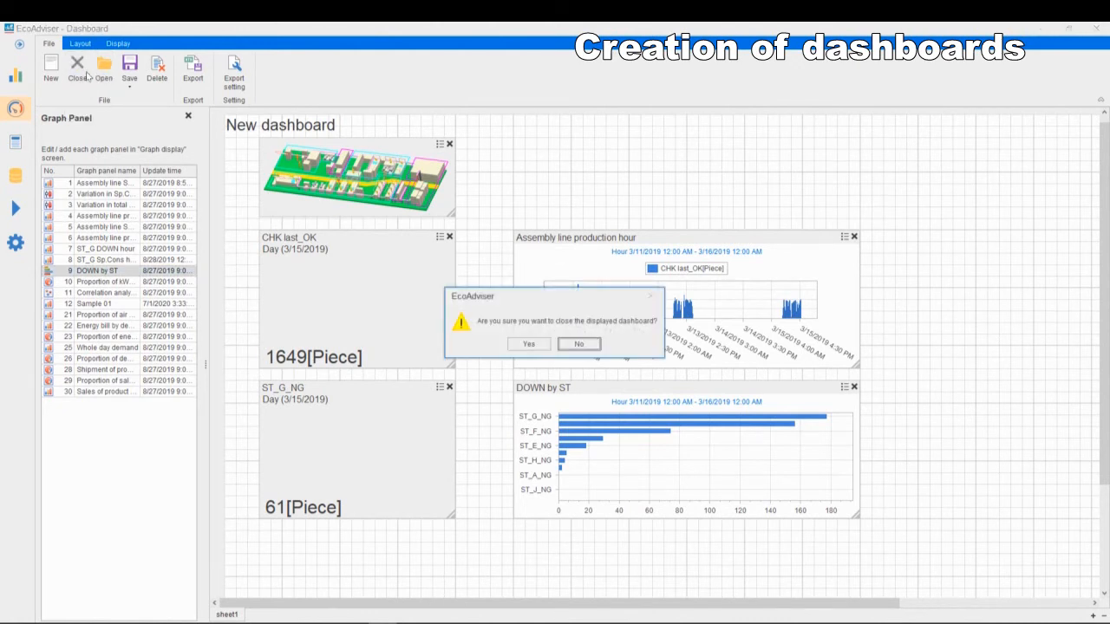
left_click(529, 344)
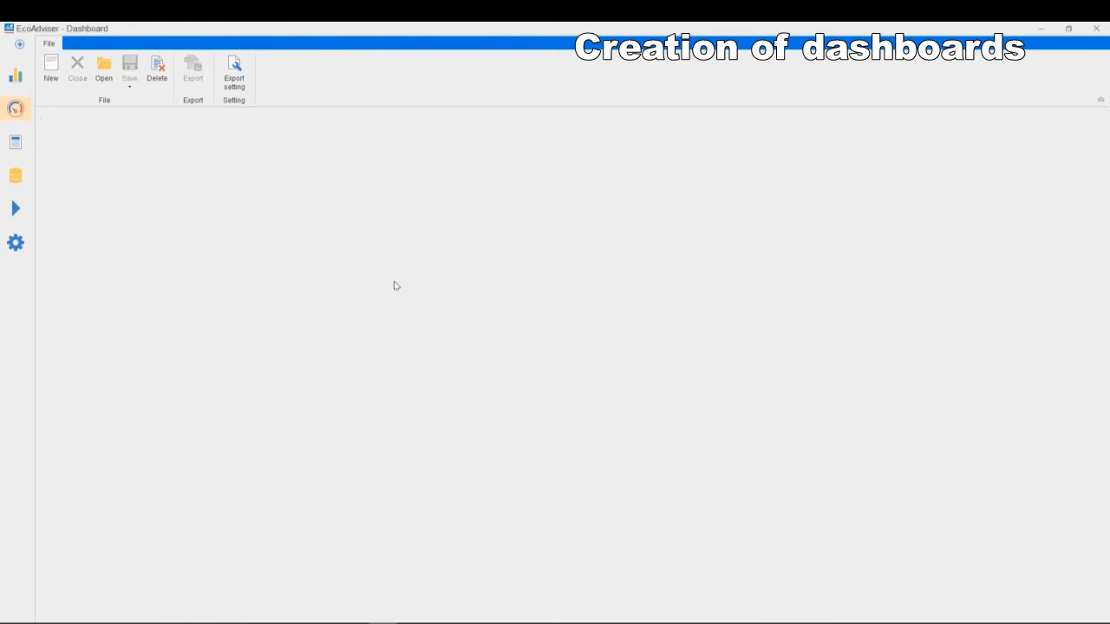
left_click(104, 75)
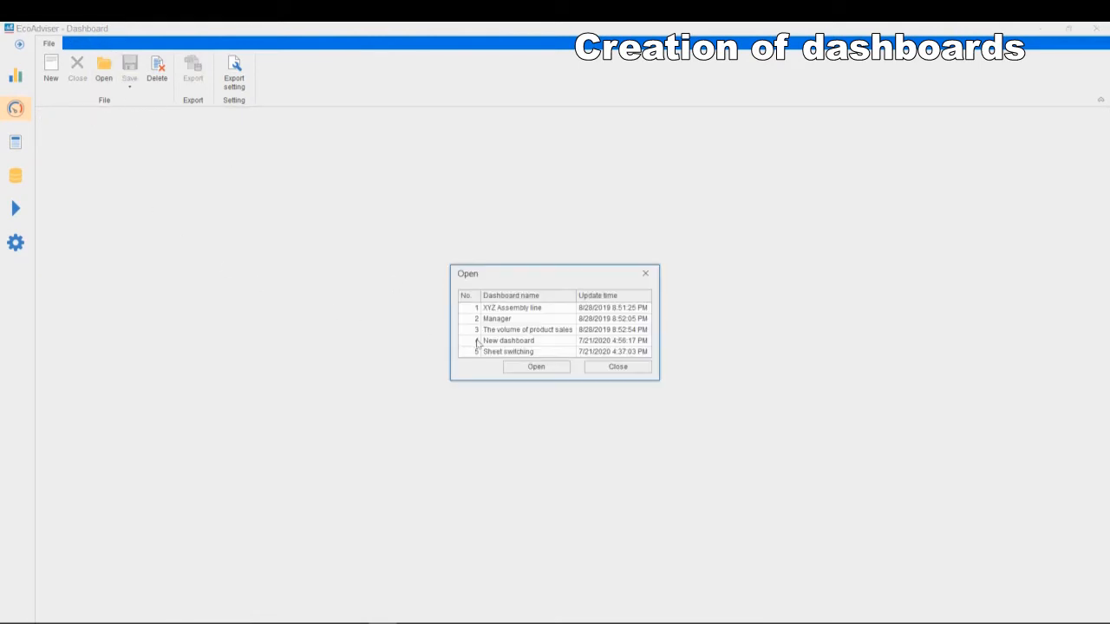
left_click(498, 352)
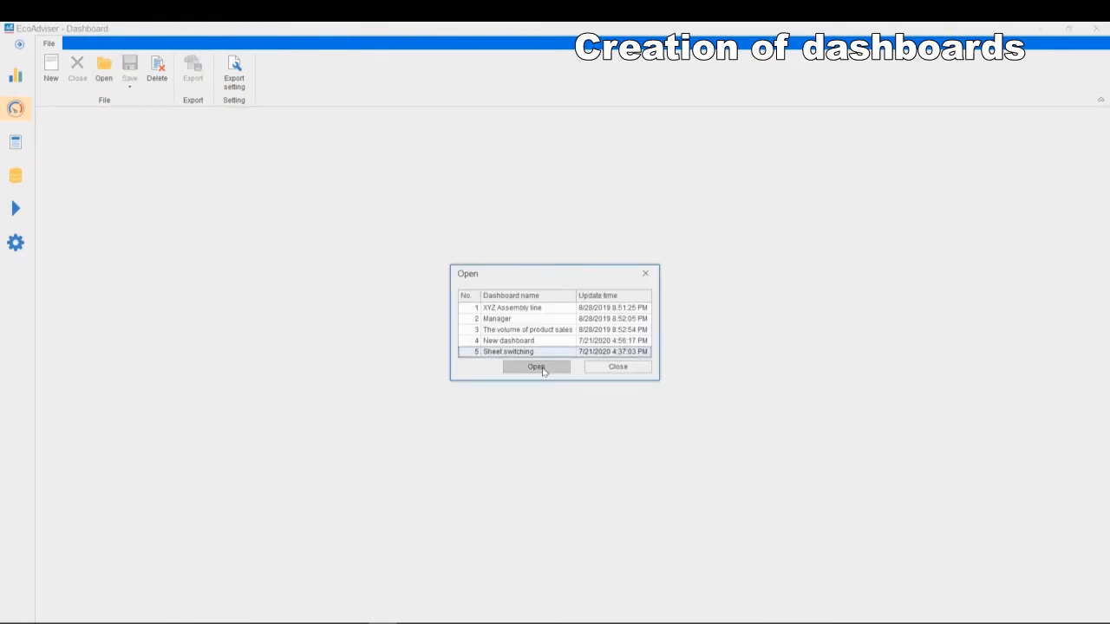
left_click(536, 367)
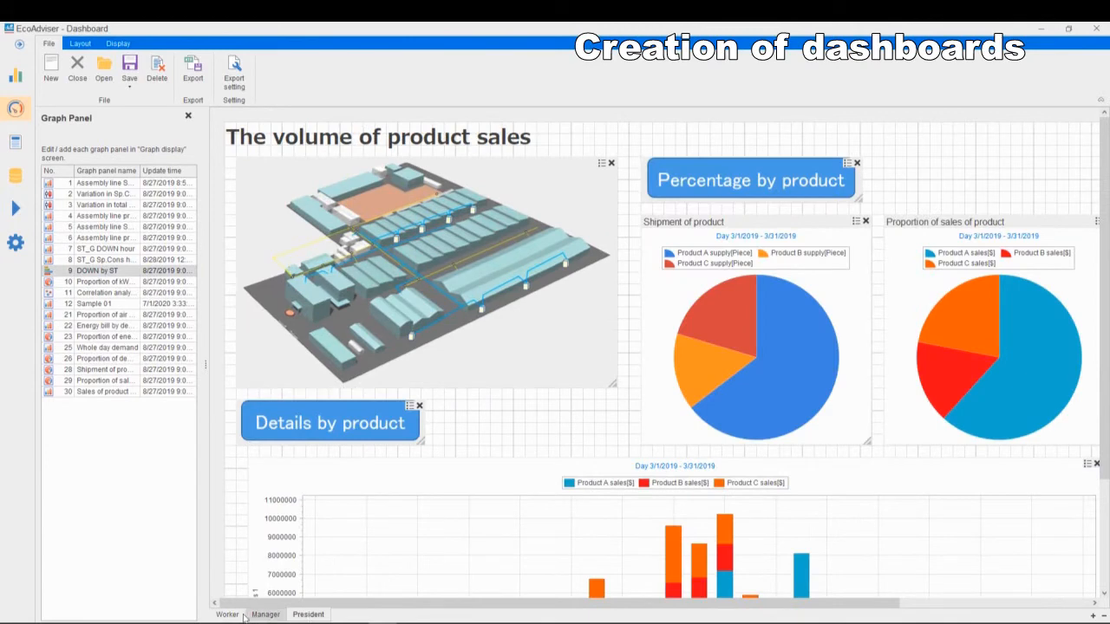
left_click(245, 616)
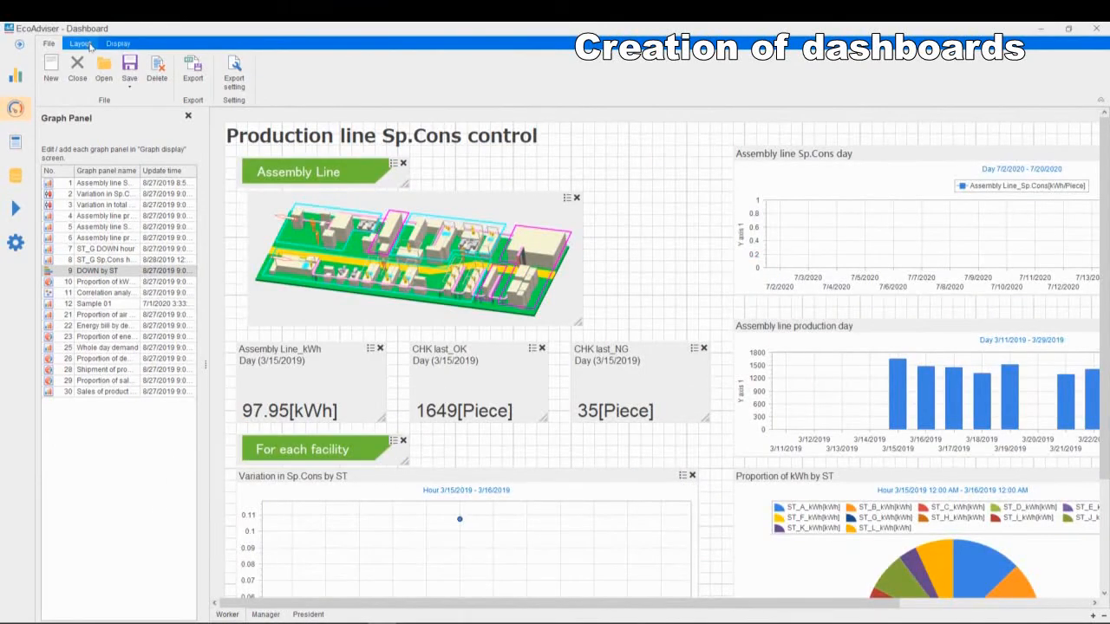
Enable full screen and auto-switch for the dashboard display, with a switching interval of 10 seconds.
left_click(117, 44)
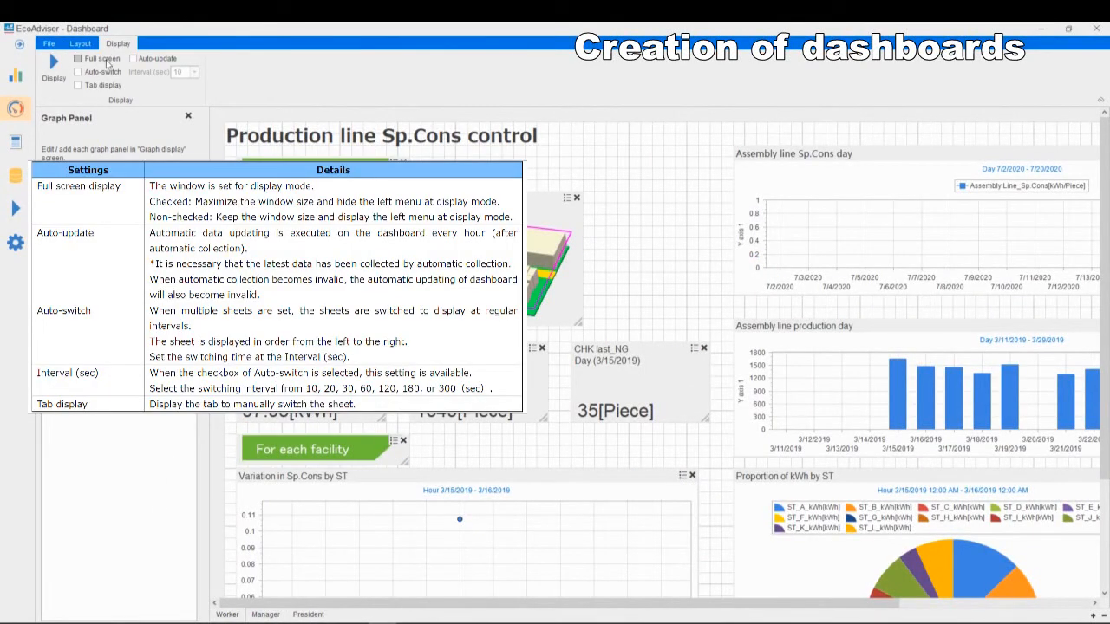
left_click(78, 72)
left_click(194, 72)
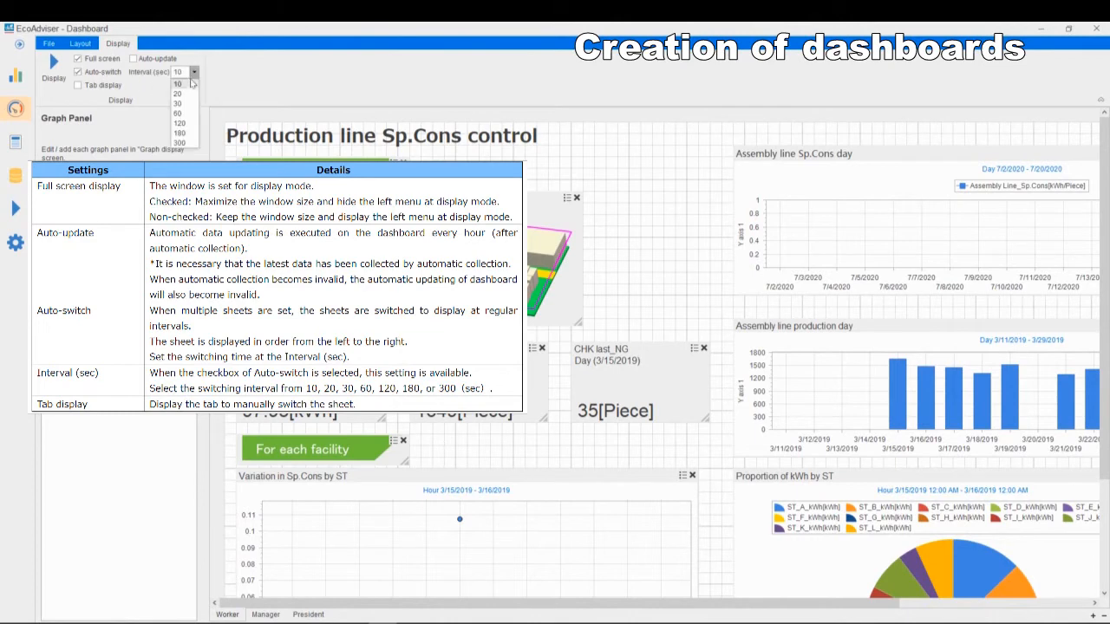
left_click(189, 86)
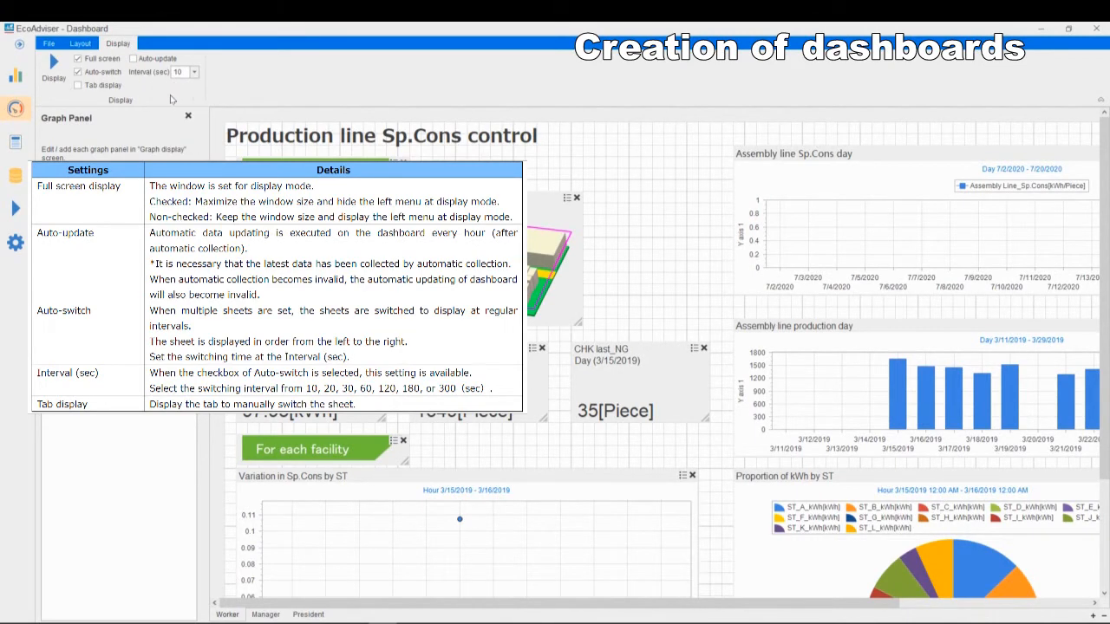
Play the dashboard in display mode with automatic sheet switching, and save the dashboard over its existing version.
left_click(54, 71)
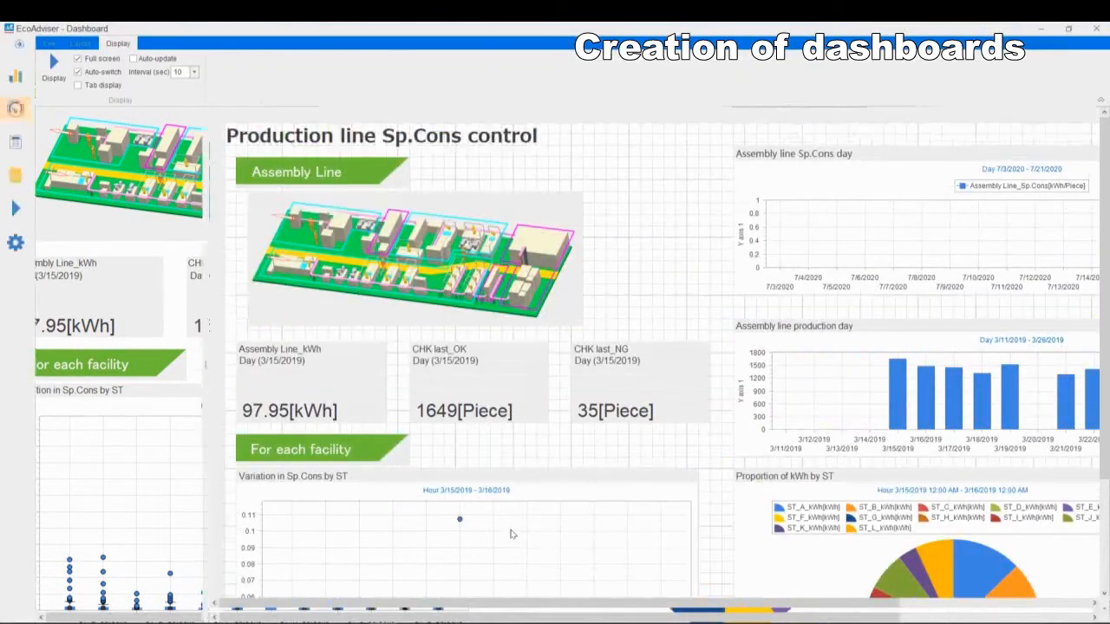
left_click(49, 43)
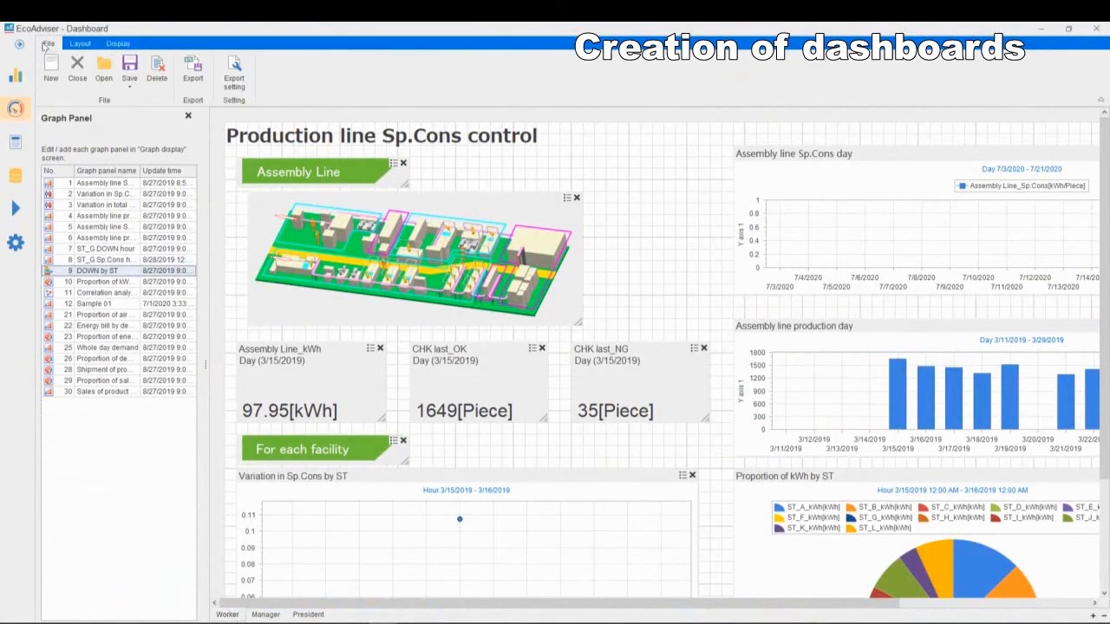
left_click(130, 81)
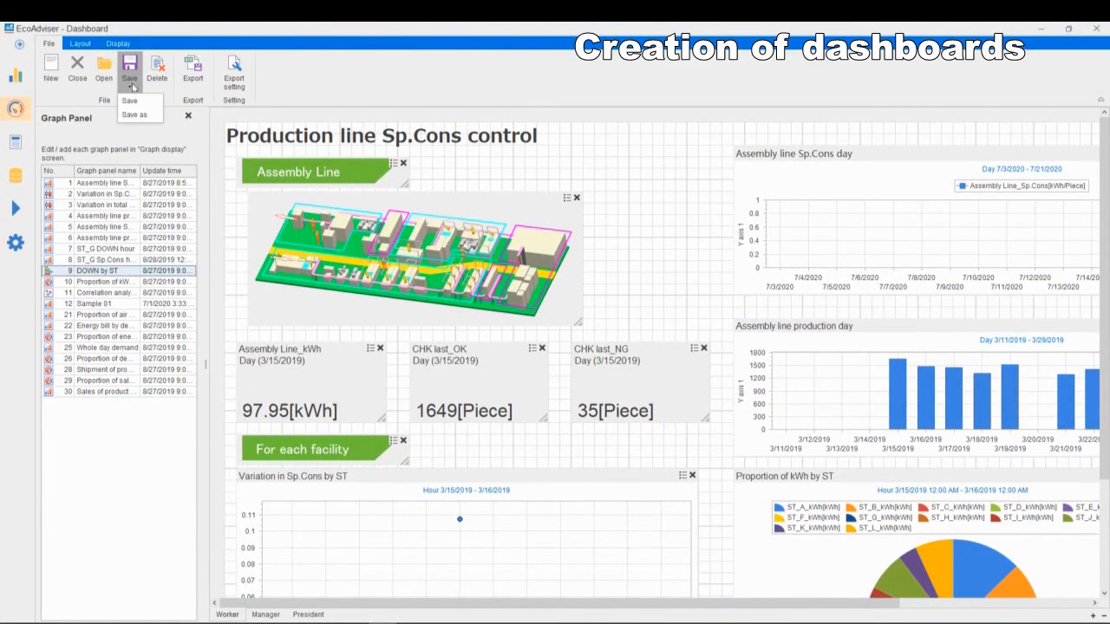
left_click(133, 103)
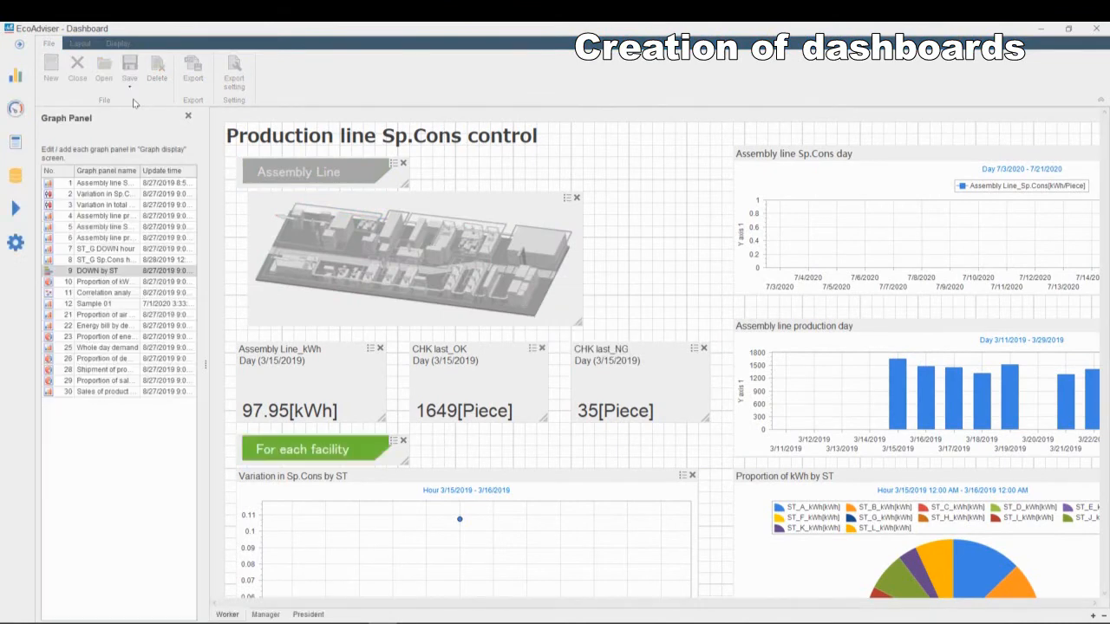
In the export settings, mark the "Sheet switching" dashboard for automatic HTML file output and choose the output destination folder.
left_click(234, 74)
left_click(512, 309)
left_click(629, 310)
left_click(668, 356)
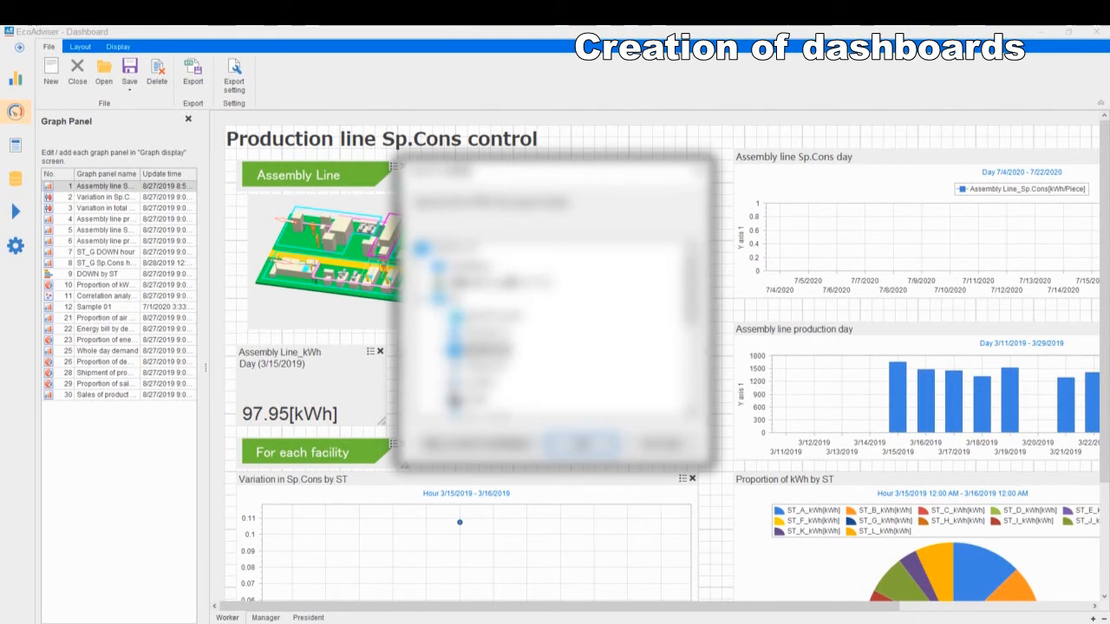
left_click(583, 444)
Set the tab automatic switching interval to 10 seconds and register the export settings.
left_click(529, 405)
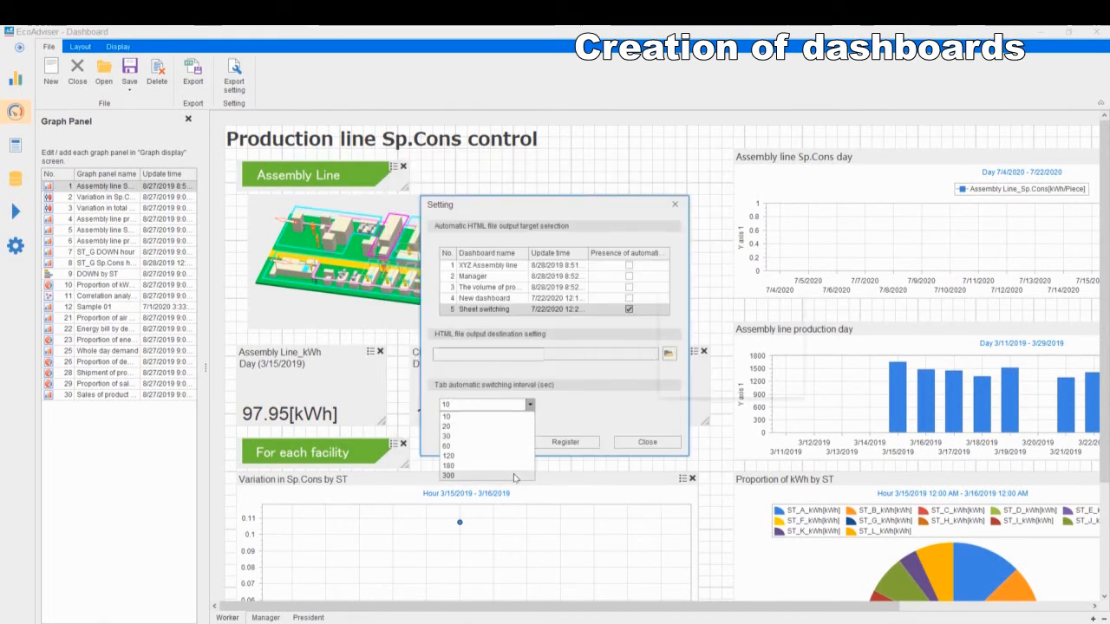
left_click(508, 417)
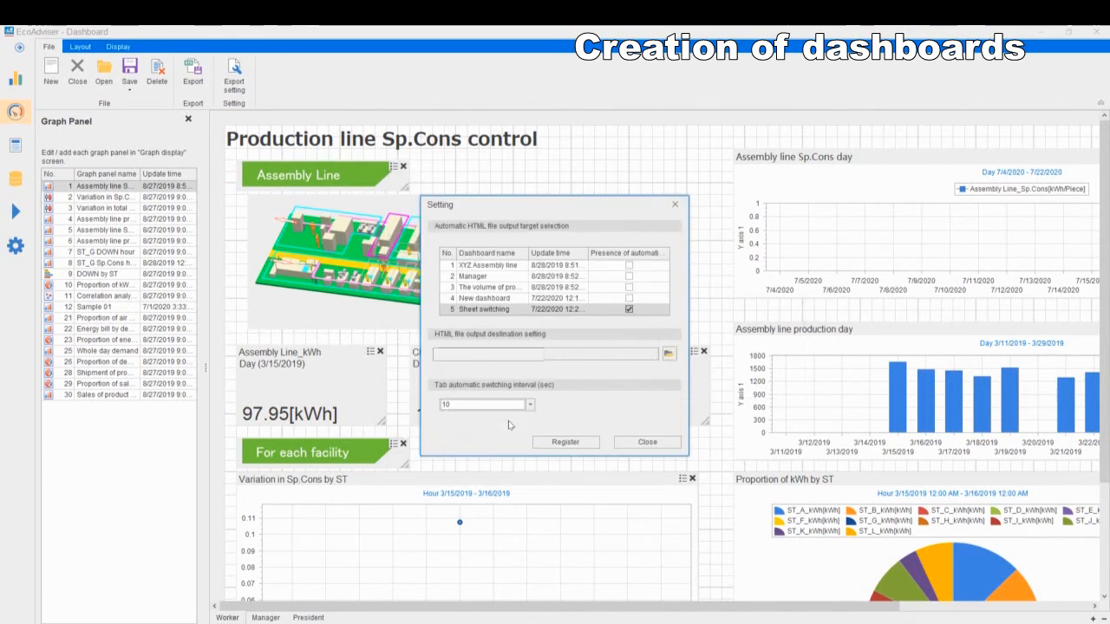
left_click(559, 443)
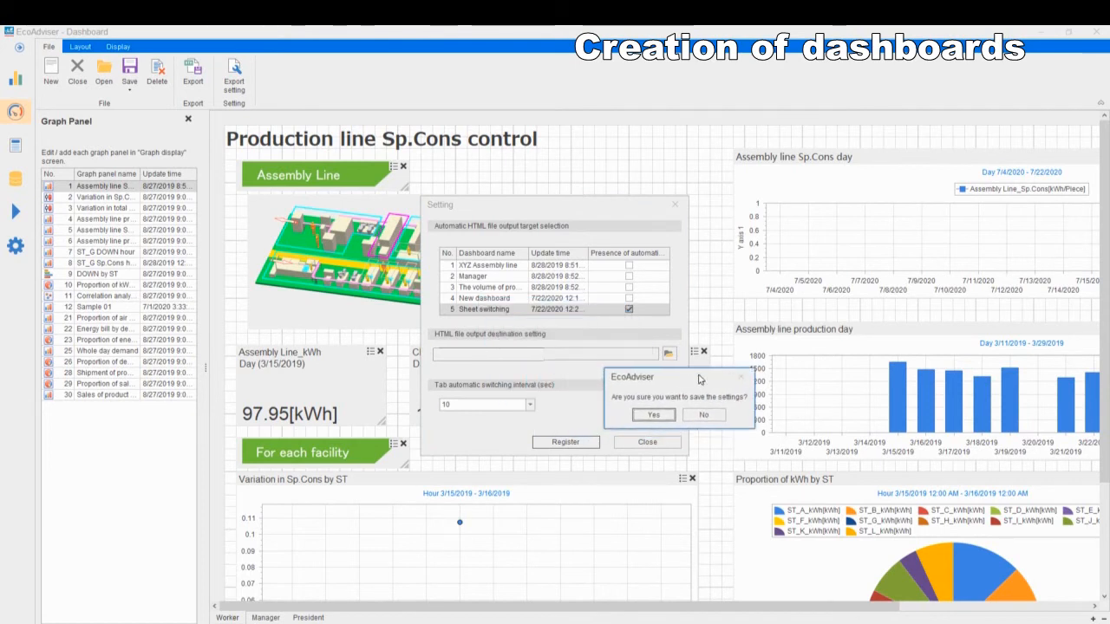
left_click(630, 422)
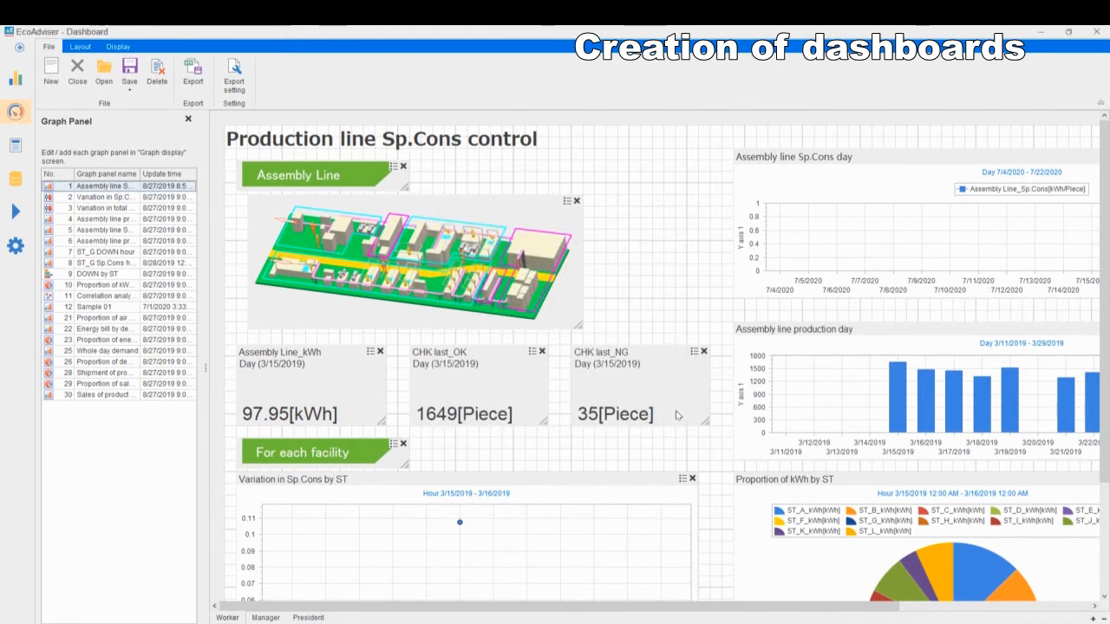
Export the dashboard as HTML to the chosen folder and start the continuous display of its sheets in the web browser.
left_click(160, 78)
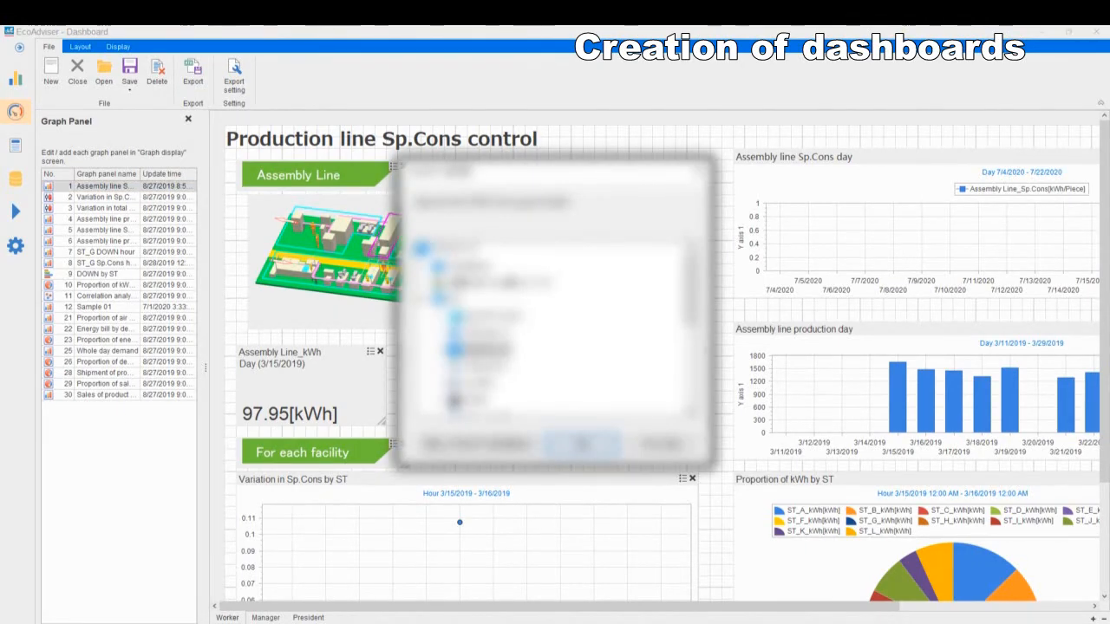
left_click(581, 443)
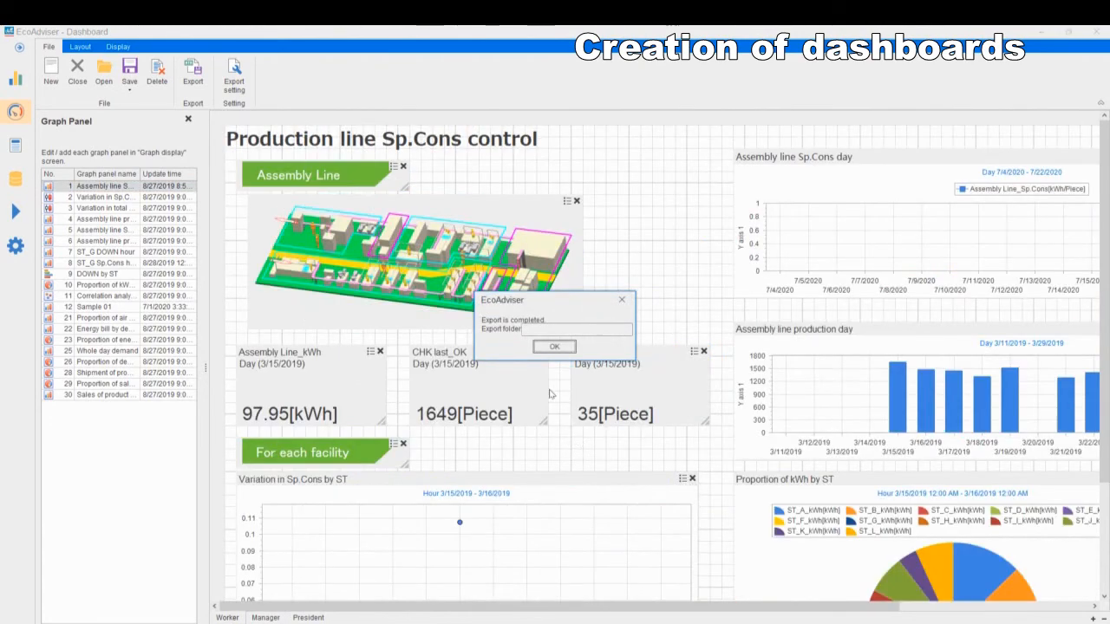
left_click(552, 349)
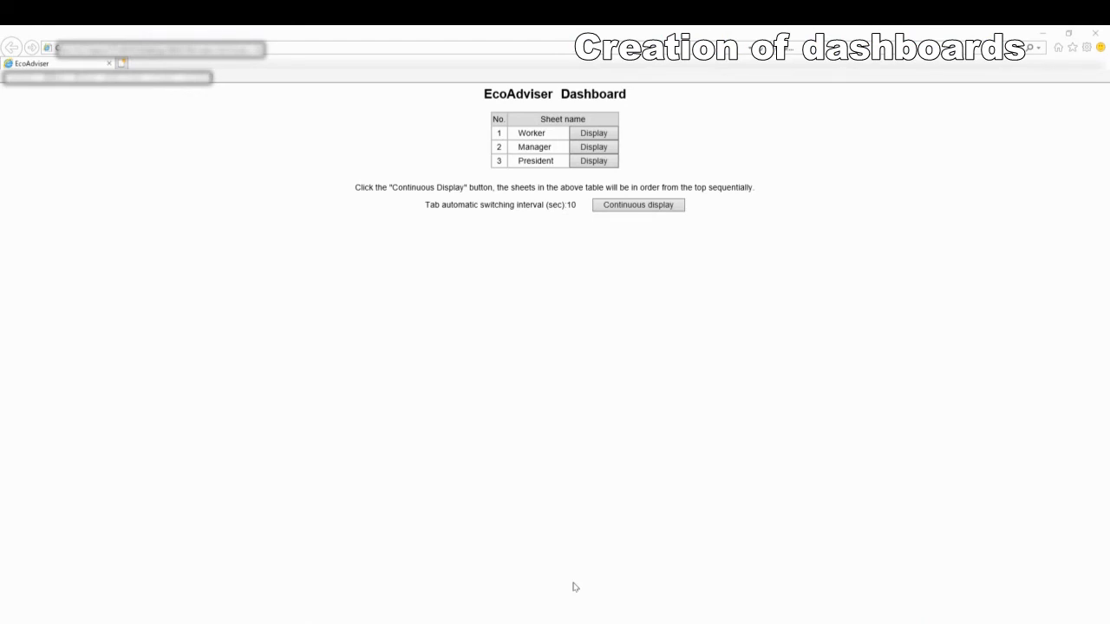
left_click(635, 206)
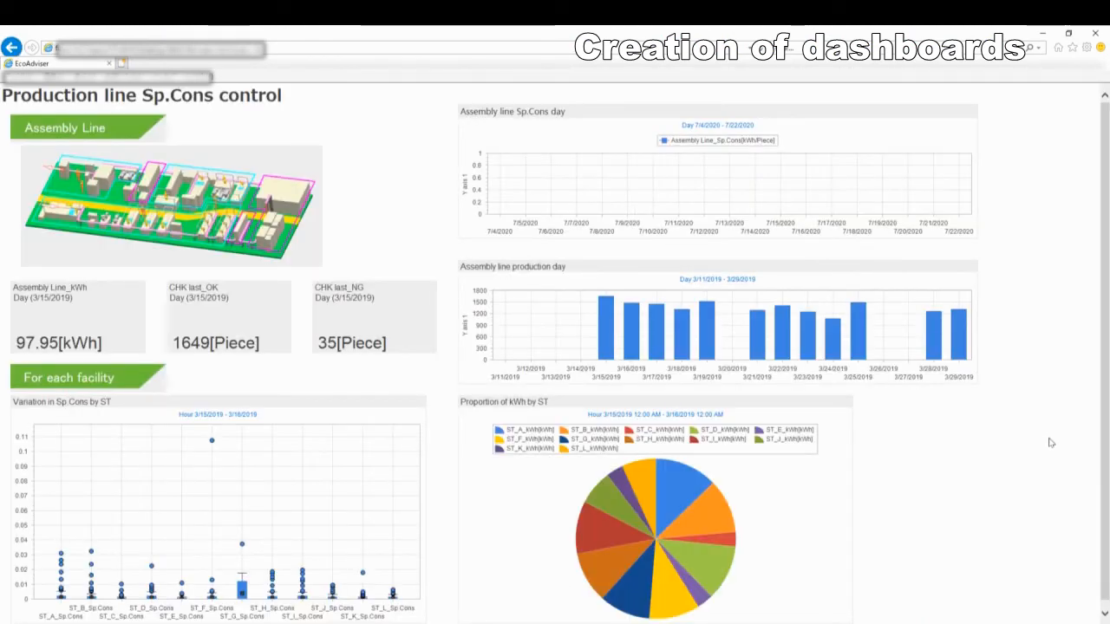